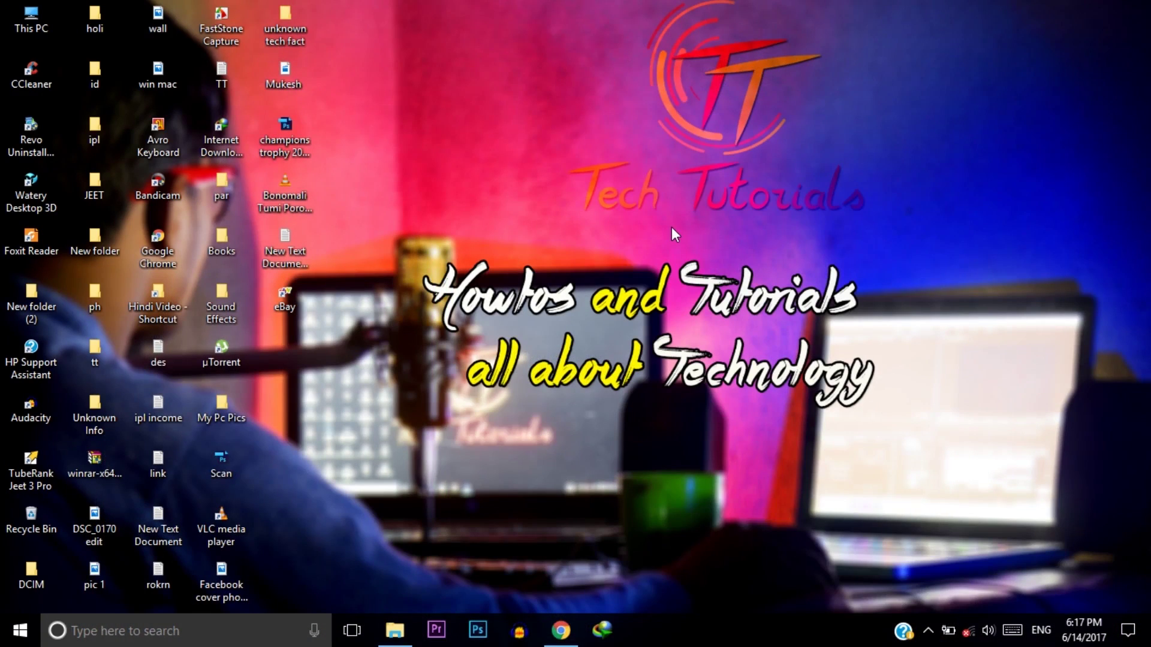
- Open Local Disk (C:) from This PC and look inside the Windows.old folder
{"action": "double_click", "coordinate": [30, 23]}
{"action": "left_click", "coordinate": [273, 251]}
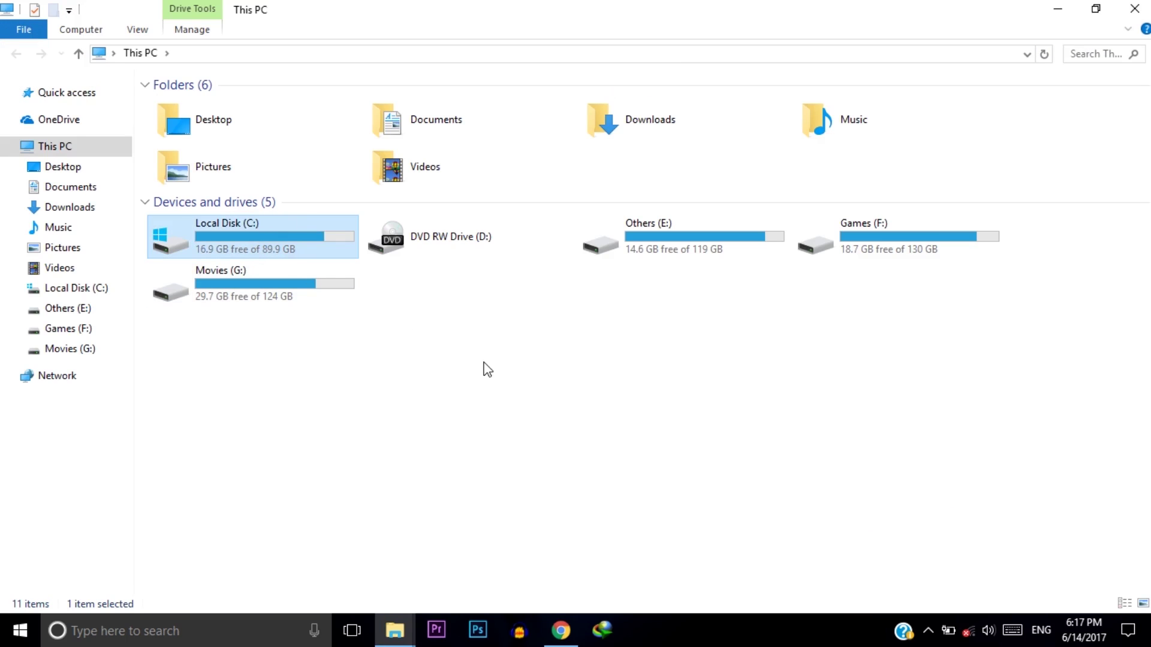
{"action": "double_click", "coordinate": [294, 235]}
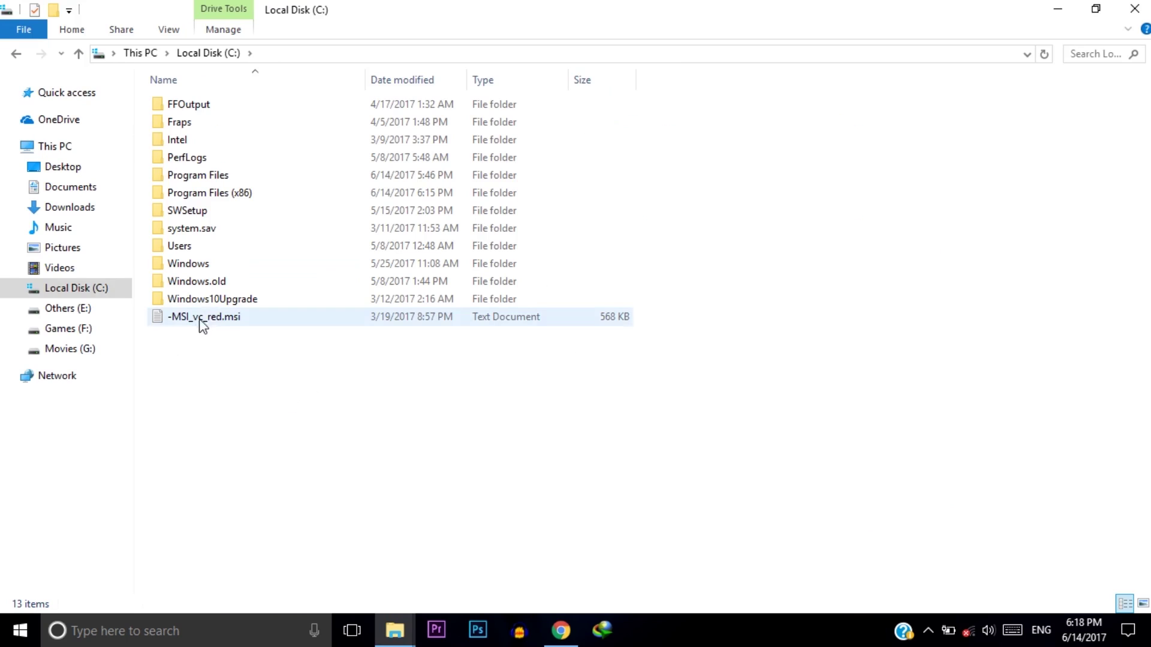
{"action": "mouse_move", "coordinate": [216, 291]}
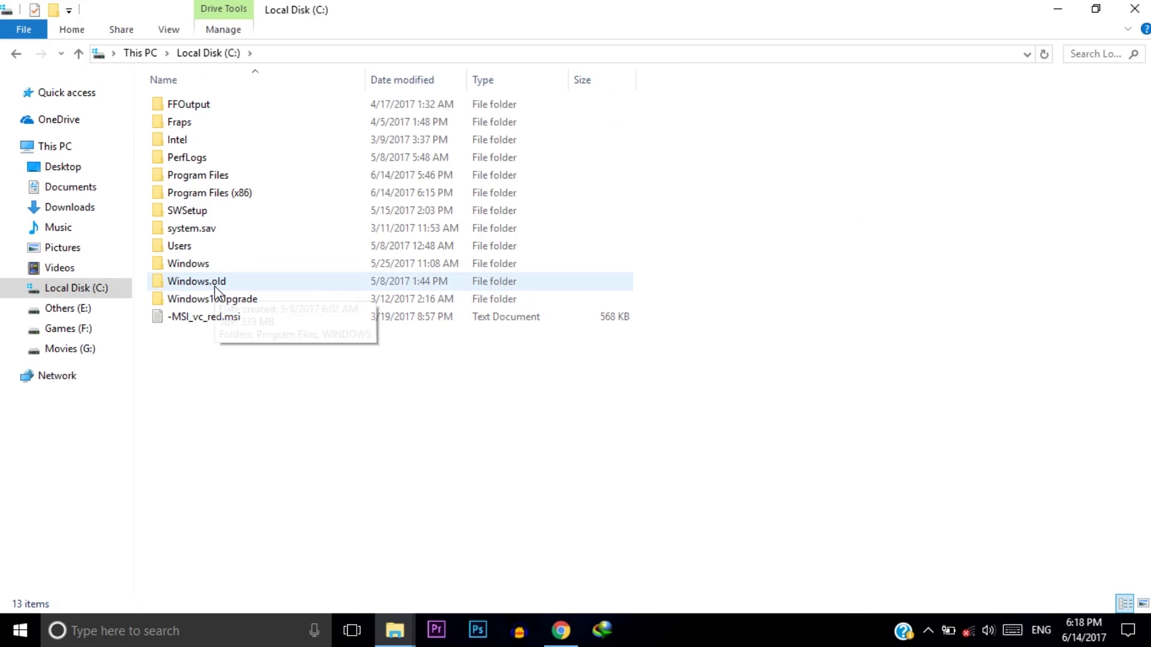
{"action": "double_click", "coordinate": [214, 285]}
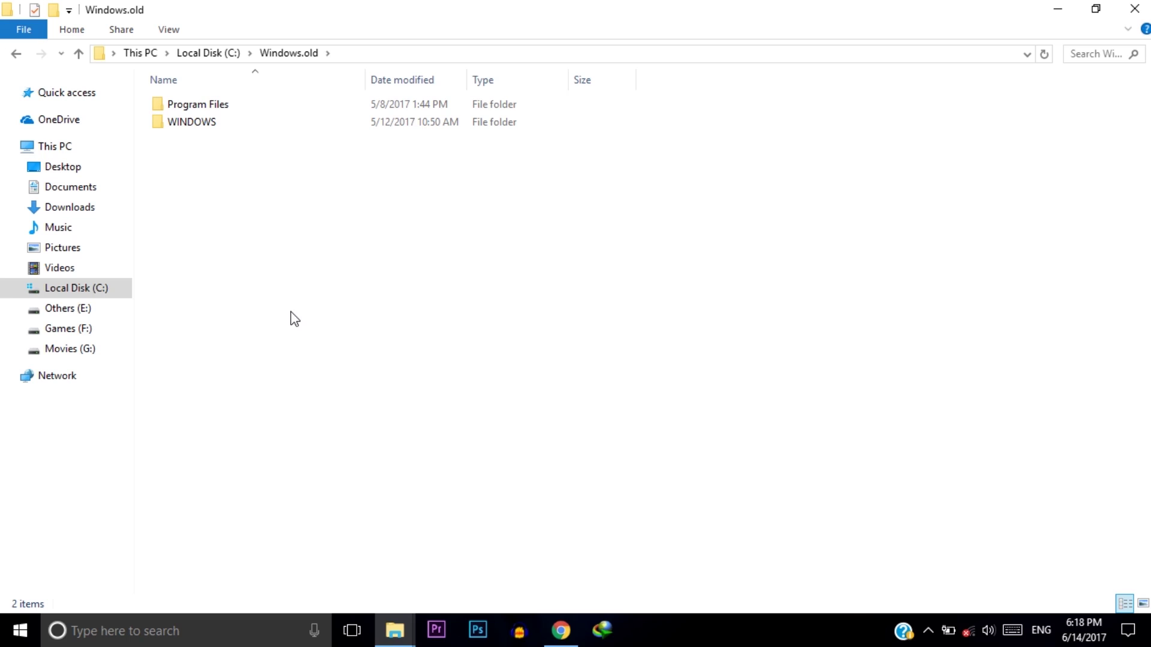
- Recheck Windows.old's Program Files and WINDOWS contents, ending on the C: listing with Windows.old selected
{"action": "key", "text": "alt+Left"}
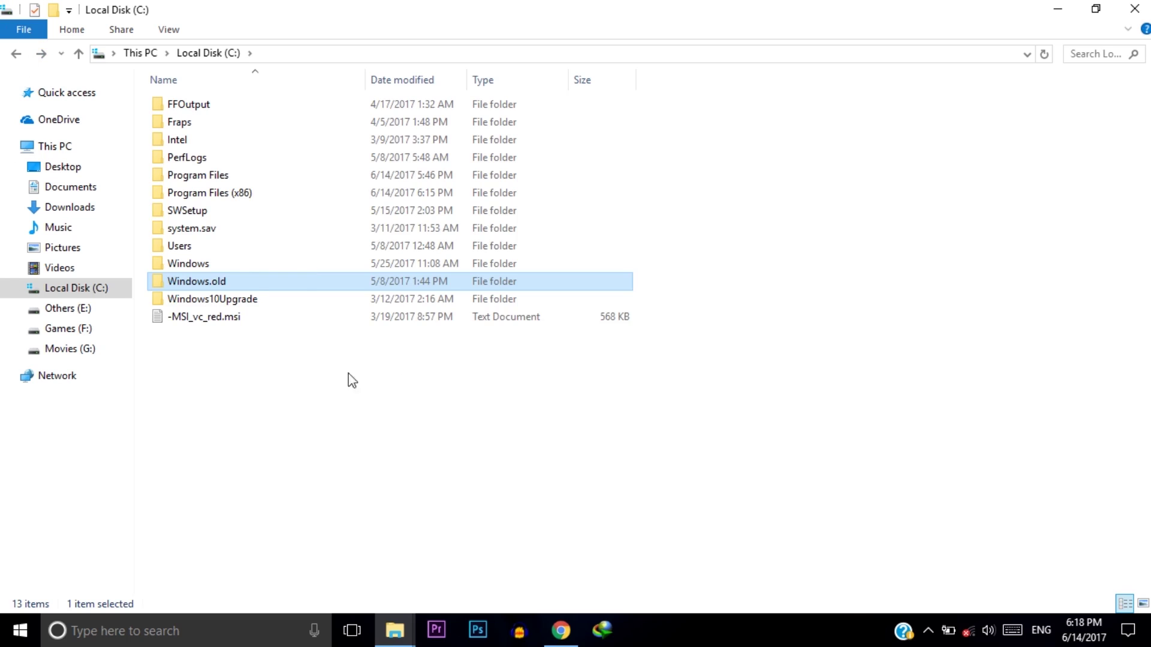
{"action": "double_click", "coordinate": [225, 284]}
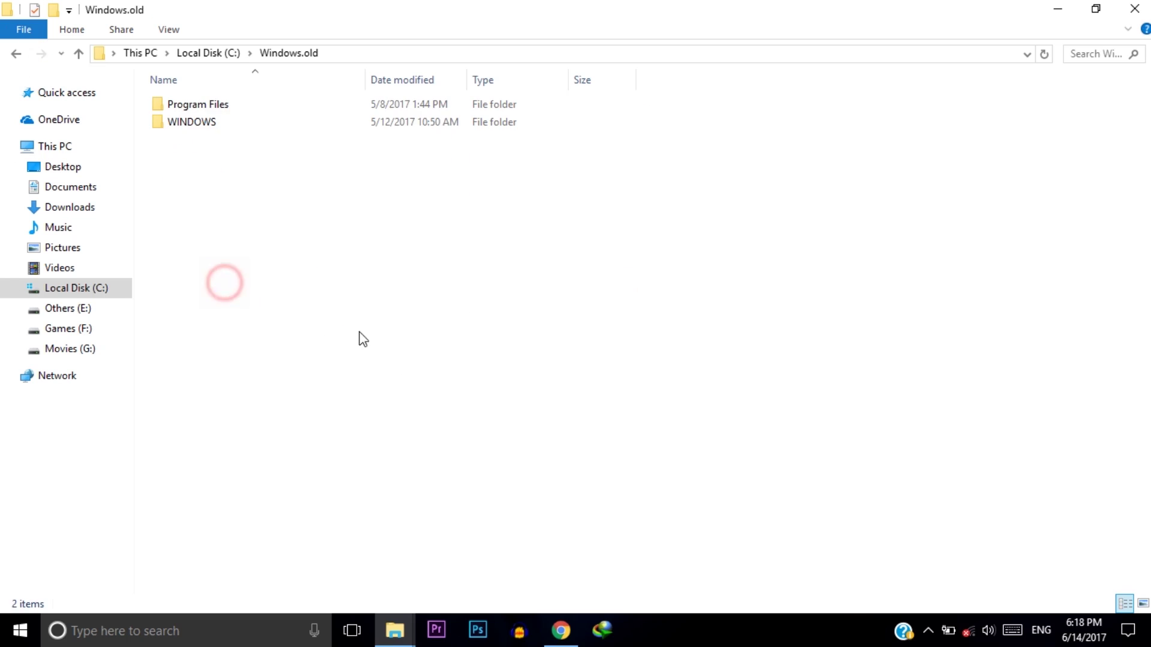
{"action": "key", "text": "alt+Left"}
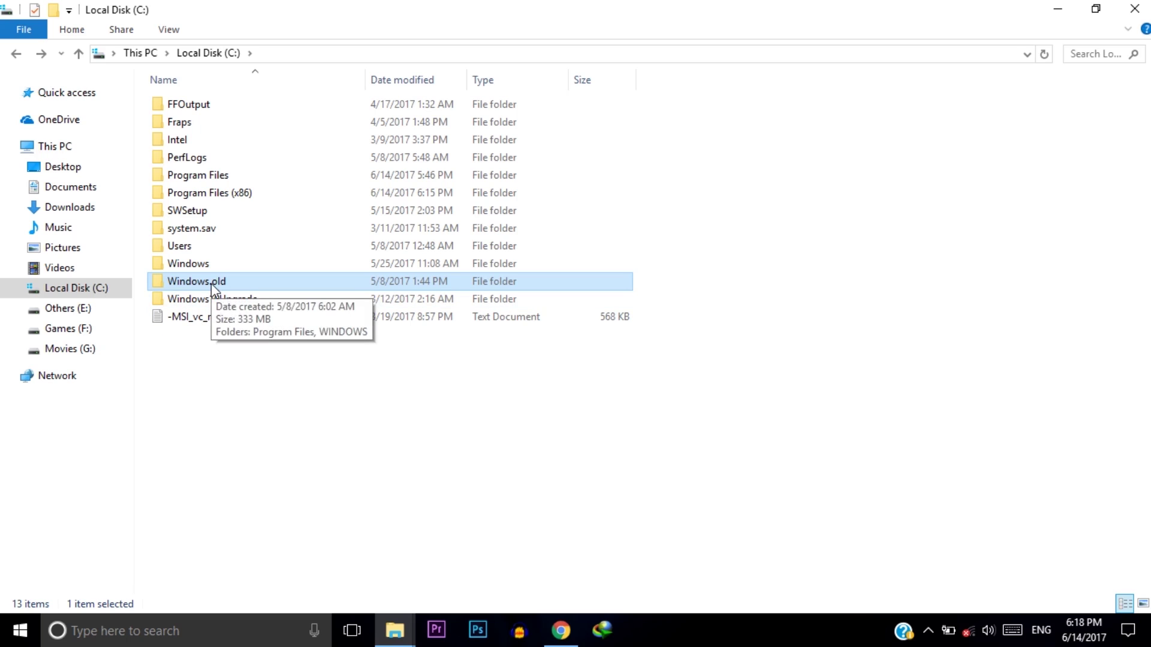
{"action": "mouse_move", "coordinate": [207, 290]}
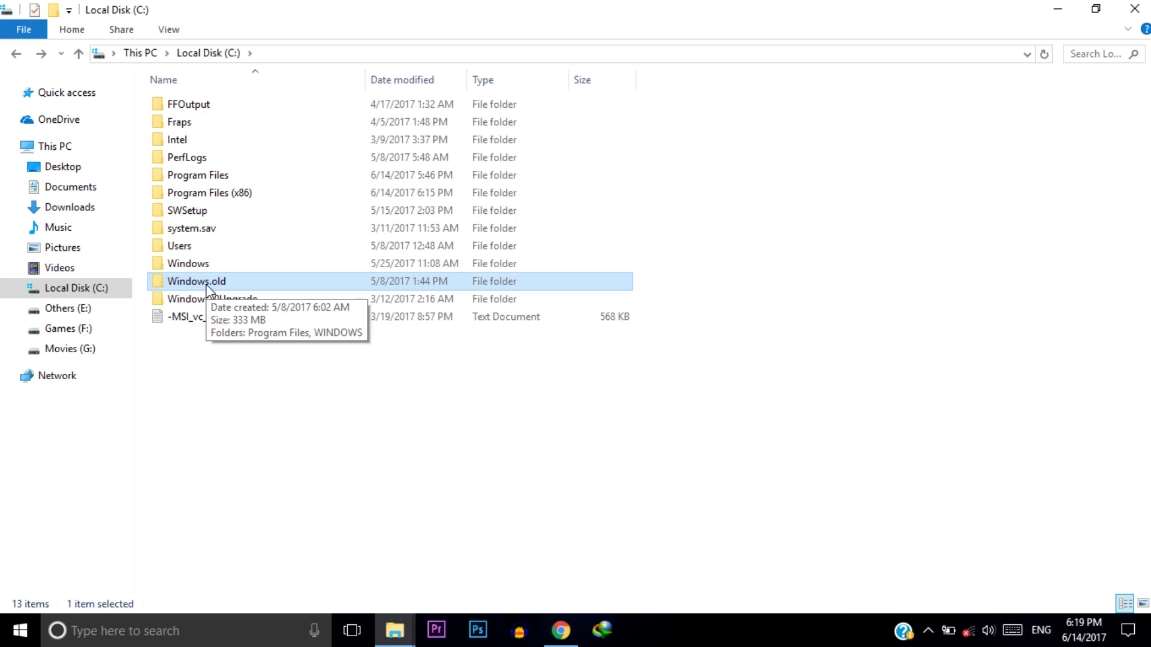
{"action": "double_click", "coordinate": [206, 286]}
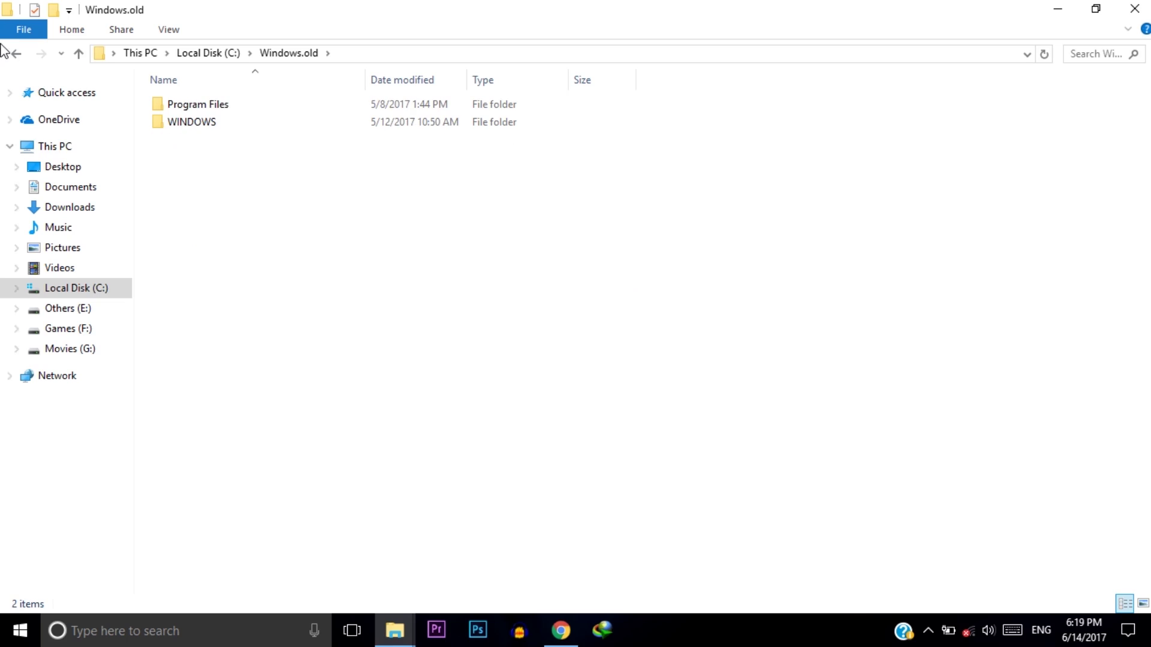
{"action": "left_click", "coordinate": [12, 52]}
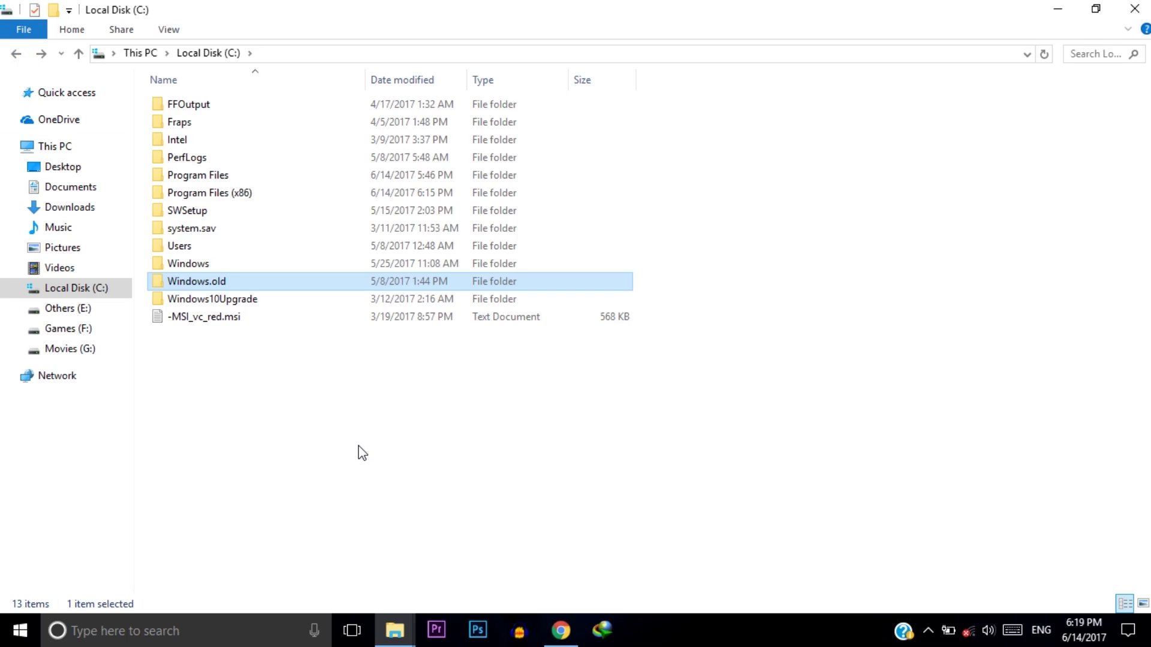
{"action": "double_click", "coordinate": [204, 282]}
{"action": "key", "text": "alt+Left"}
{"action": "left_click", "coordinate": [212, 280]}
- Try deleting Windows.old with administrator permission, then cancel the Folder Access Denied prompt
{"action": "right_click", "coordinate": [212, 281]}
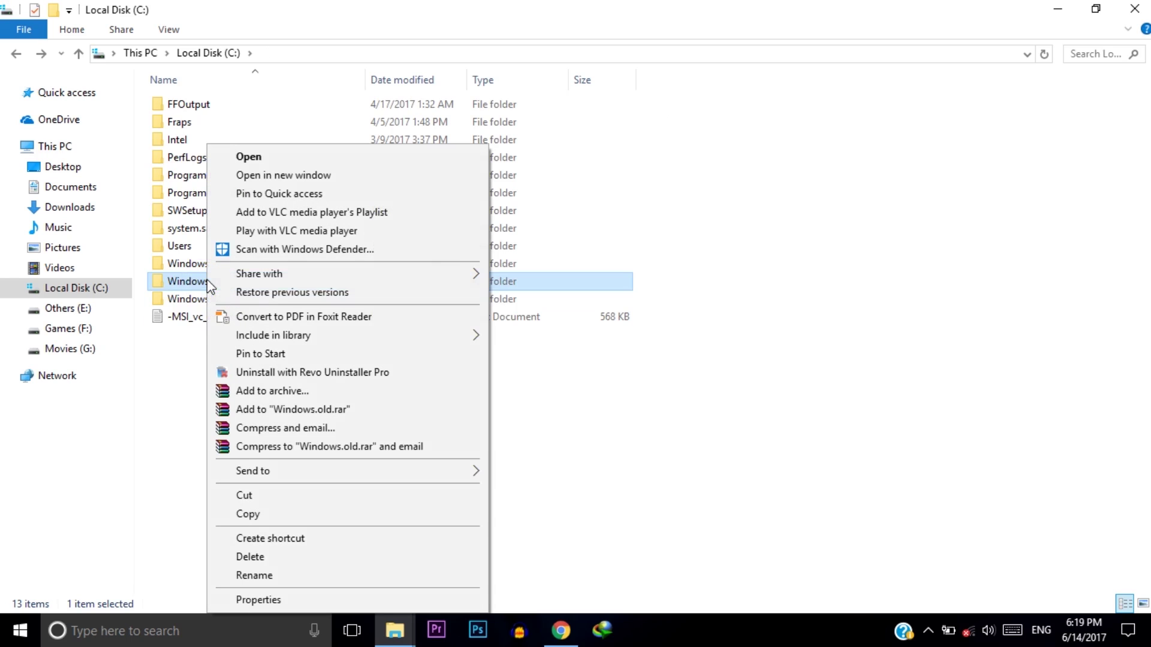
{"action": "left_click", "coordinate": [261, 558]}
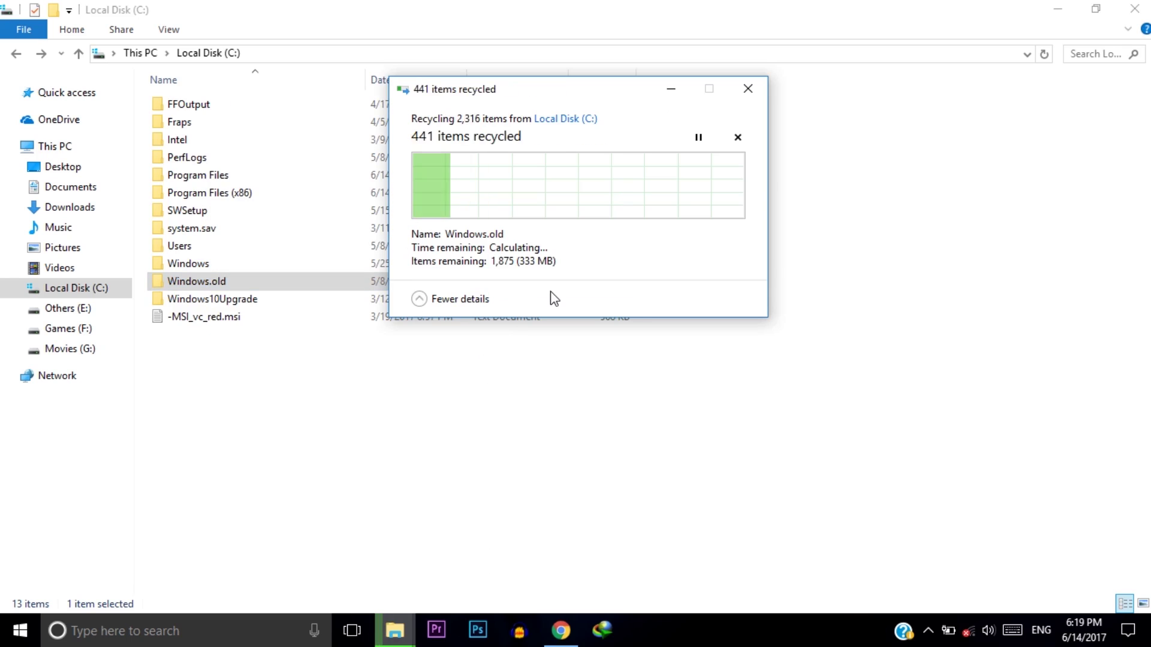
{"action": "left_click", "coordinate": [506, 204]}
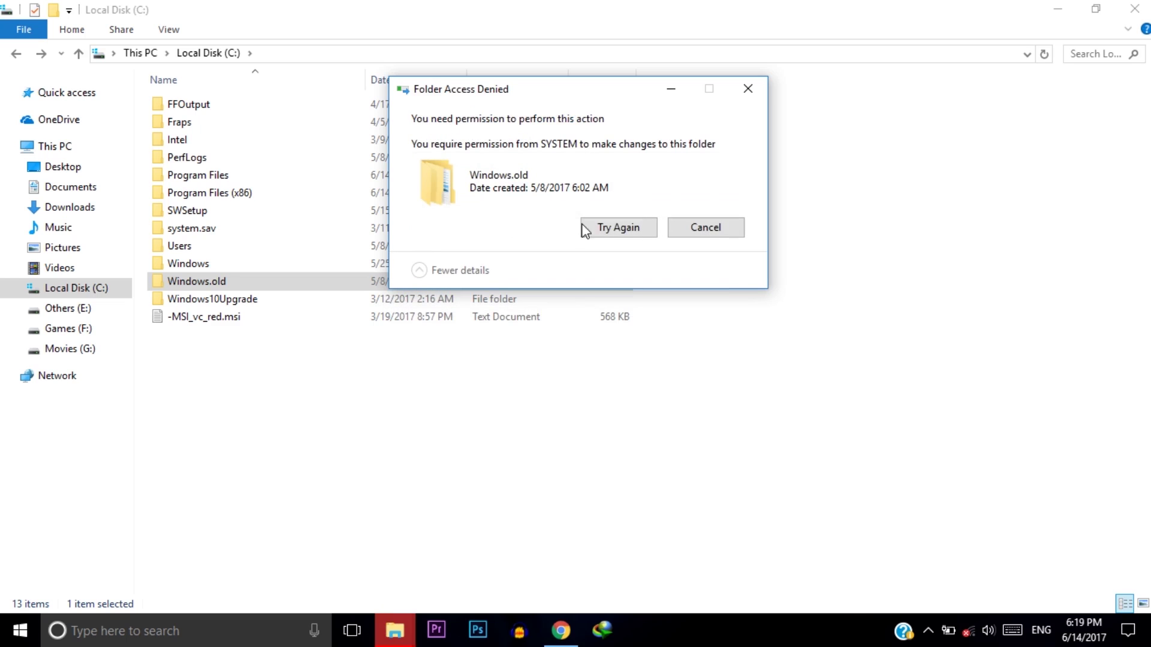
{"action": "left_click", "coordinate": [714, 227]}
{"action": "left_click", "coordinate": [487, 396]}
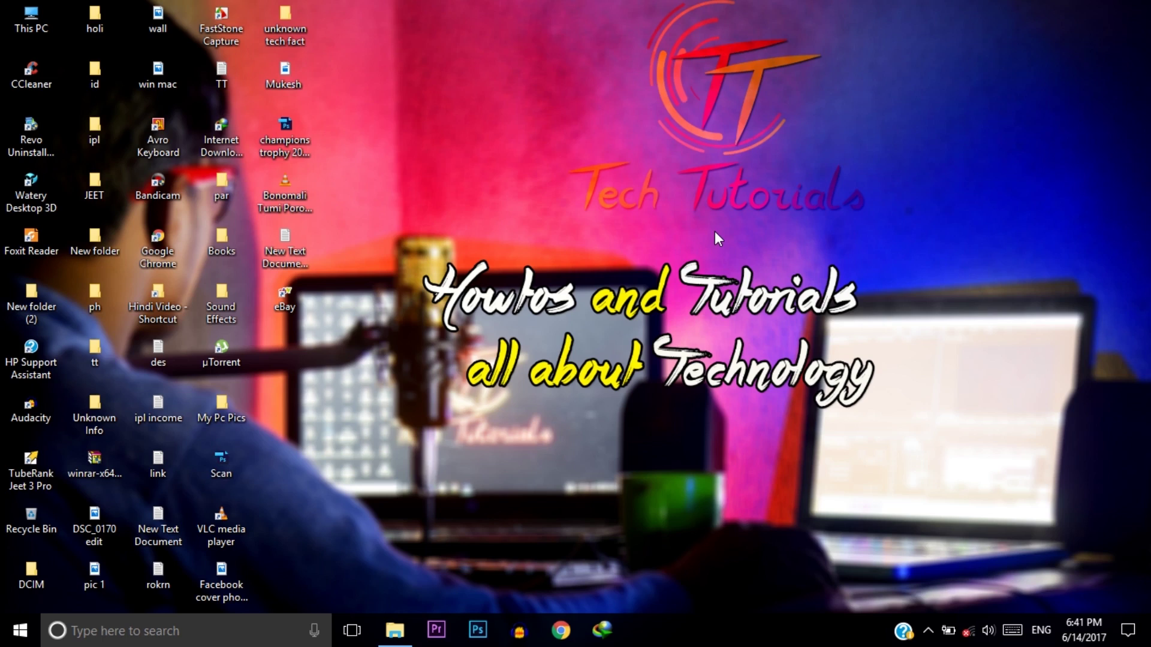
- Launch Revo Uninstaller Pro from its desktop shortcut to list all 42 installed programs
{"action": "double_click", "coordinate": [34, 135]}
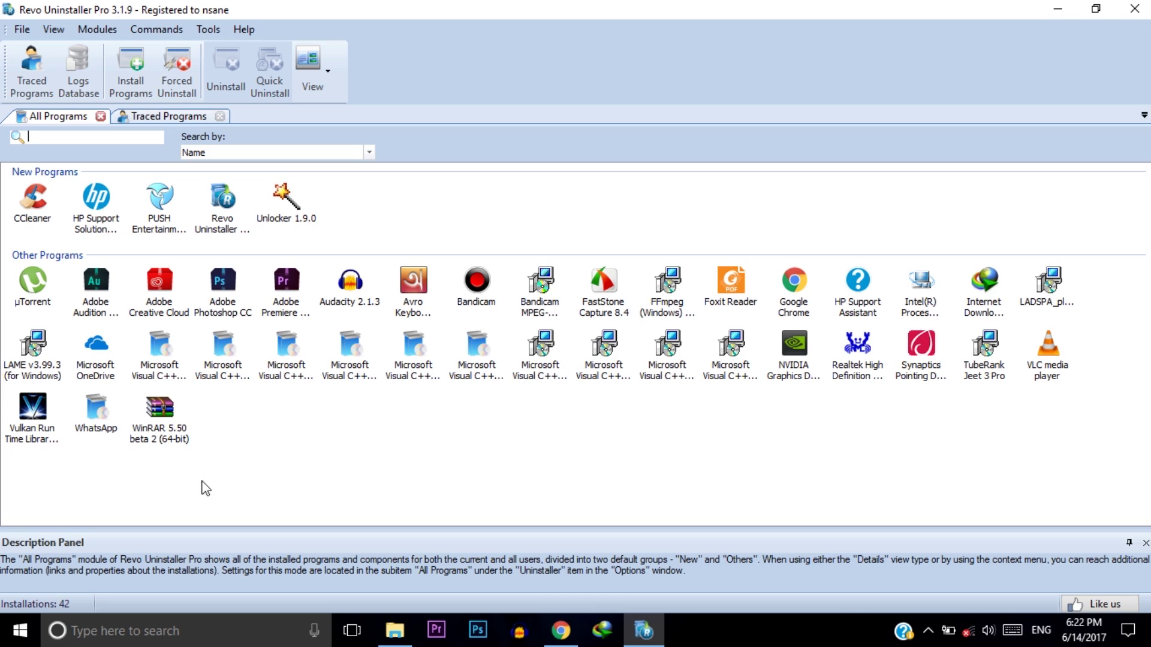
- Uninstall WhatsApp using the Moderate scanning mode and scan for its leftovers
{"action": "double_click", "coordinate": [99, 414]}
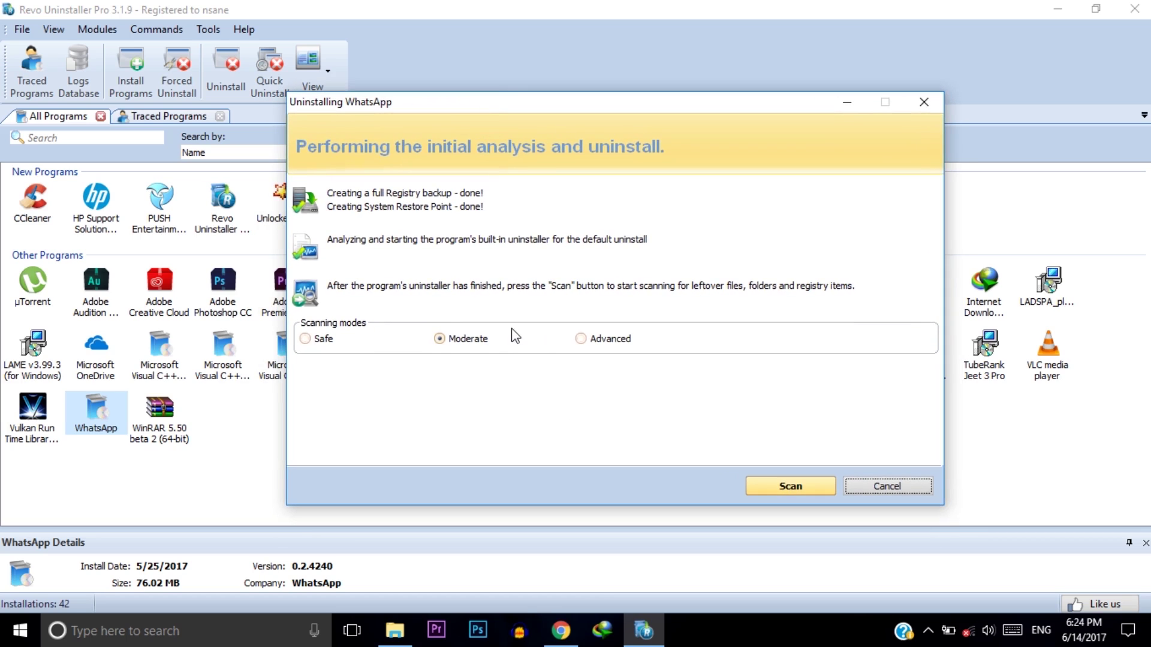
{"action": "left_click", "coordinate": [460, 338]}
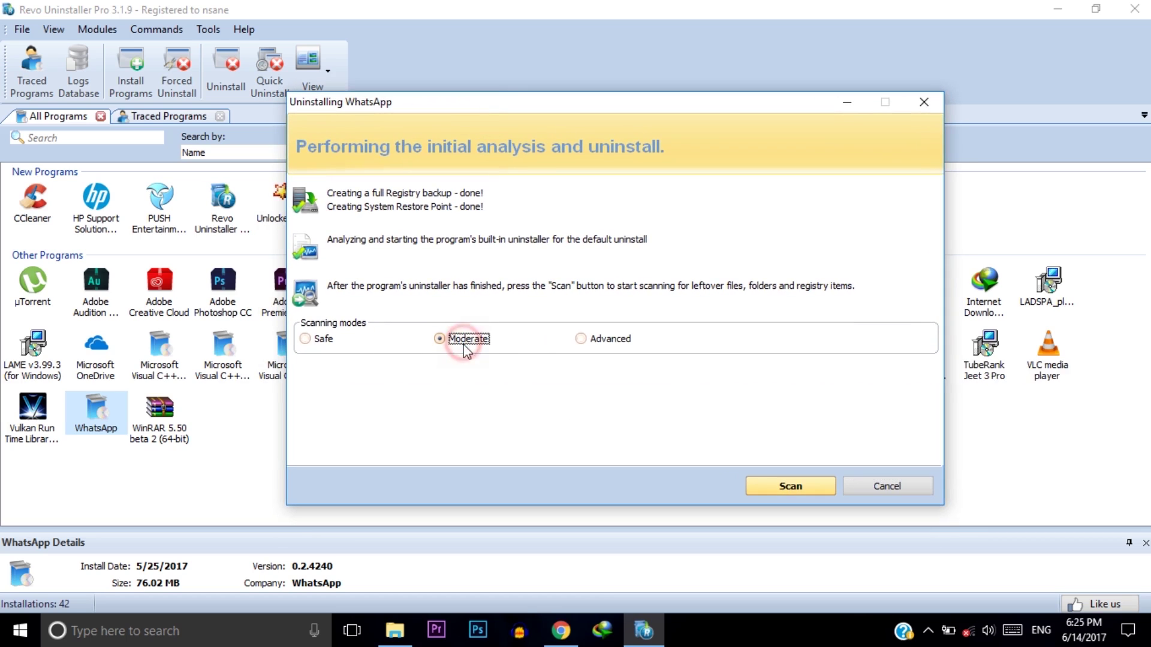
{"action": "left_click", "coordinate": [796, 485]}
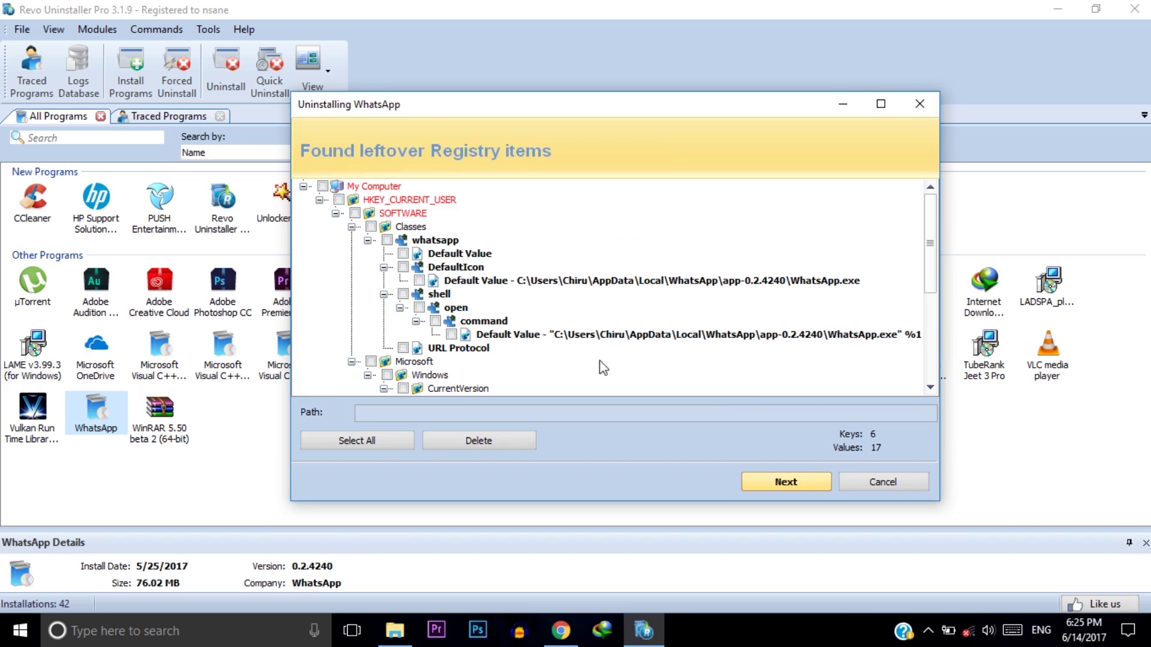
- Select and delete all WhatsApp leftover registry items (6 keys, 17 values)
{"action": "mouse_move", "coordinate": [929, 231]}
{"action": "left_mouse_down"}
{"action": "mouse_move", "coordinate": [930, 328]}
{"action": "mouse_move", "coordinate": [929, 231]}
{"action": "left_mouse_up"}
{"action": "left_click", "coordinate": [359, 442]}
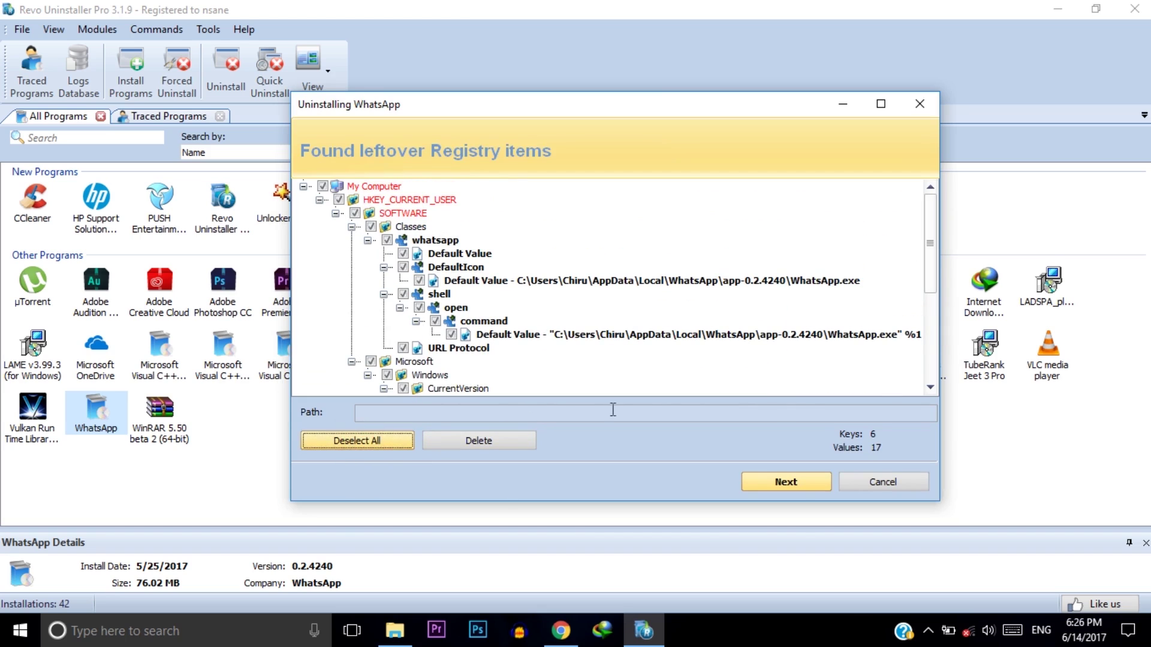
{"action": "left_click", "coordinate": [480, 442]}
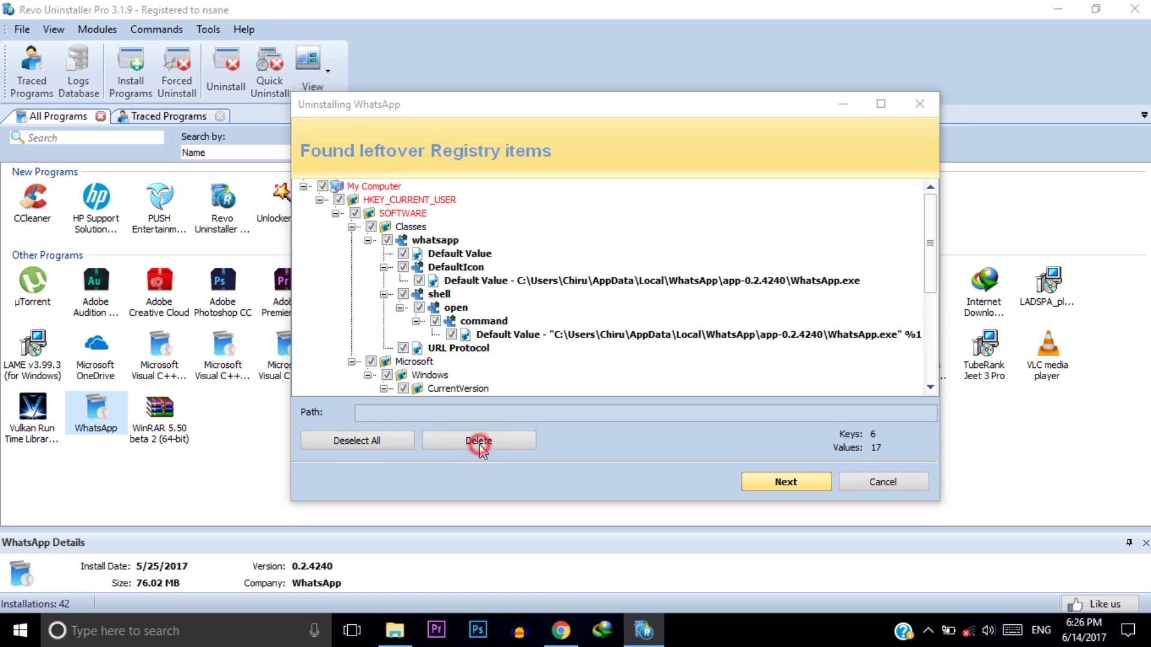
{"action": "left_click", "coordinate": [648, 345]}
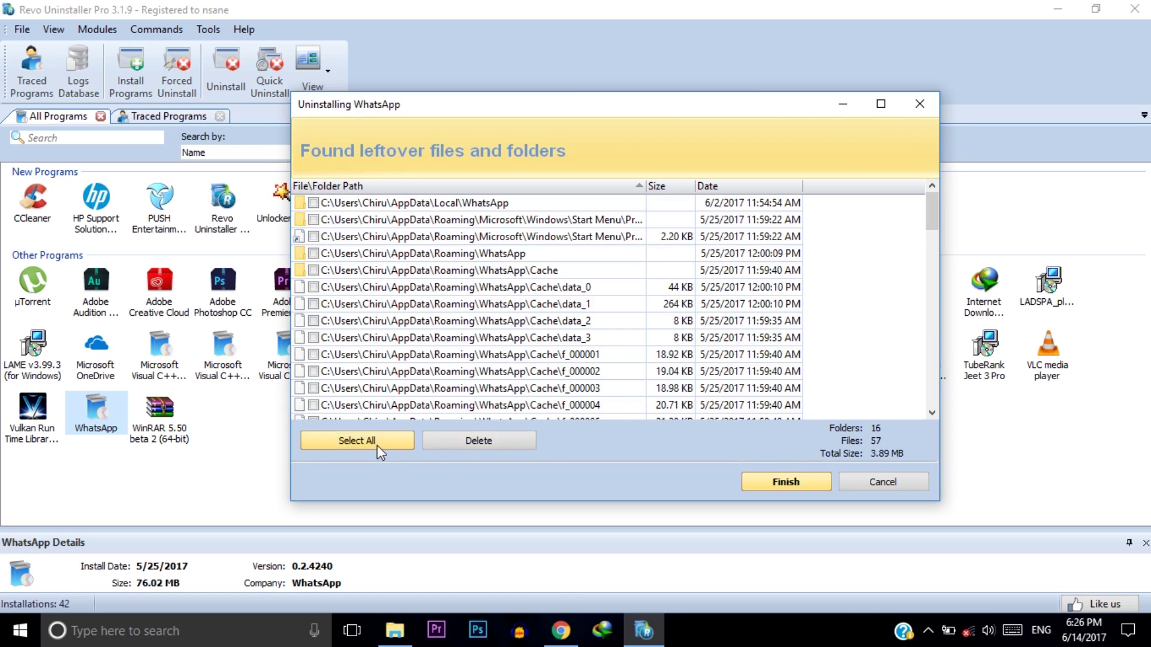
- Select and delete all WhatsApp leftover files and folders
{"action": "left_click", "coordinate": [376, 439]}
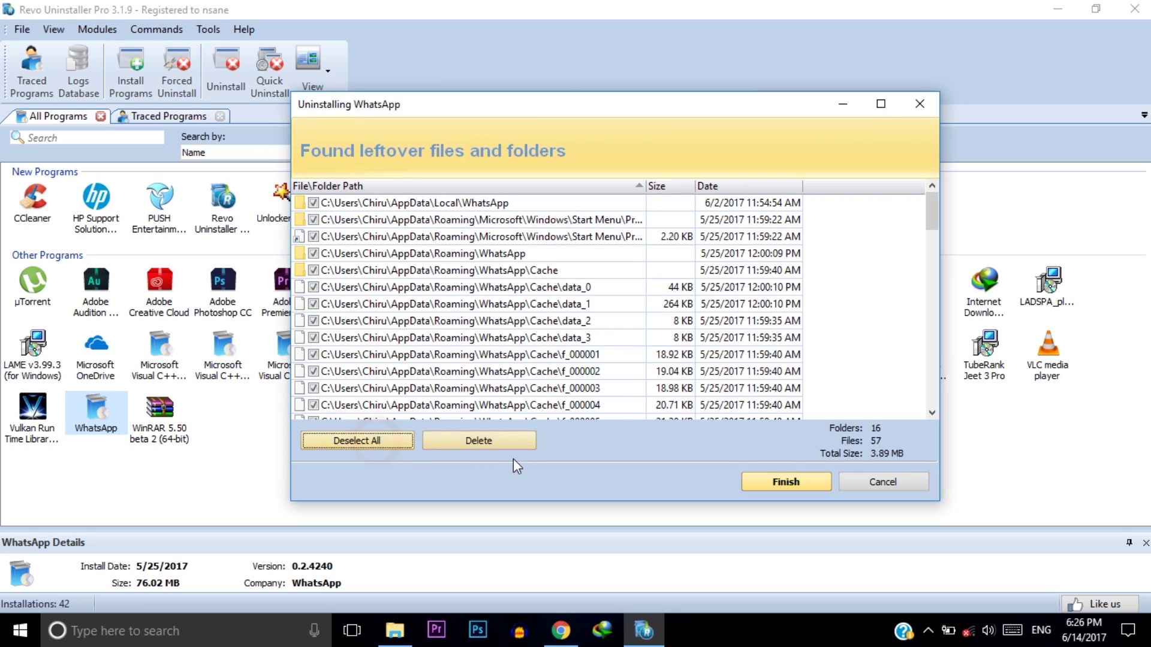
{"action": "left_click", "coordinate": [502, 442]}
{"action": "left_click", "coordinate": [652, 344]}
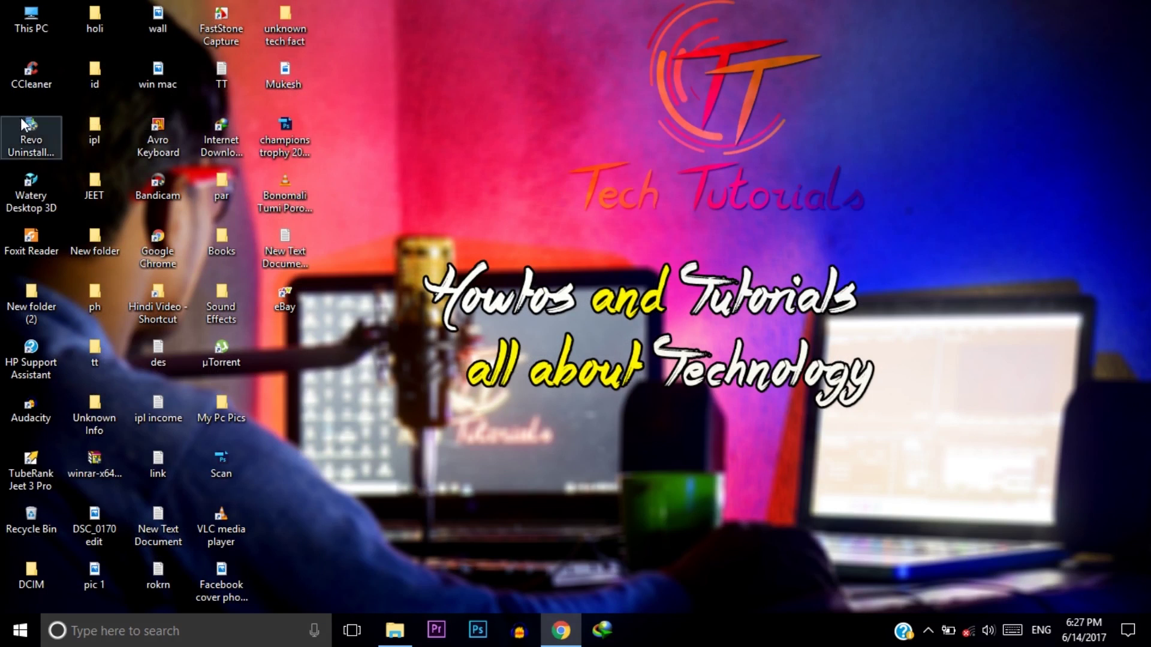
- Launch CCleaner from the desktop and maximize its window
{"action": "left_click", "coordinate": [31, 75]}
{"action": "key", "text": "Return"}
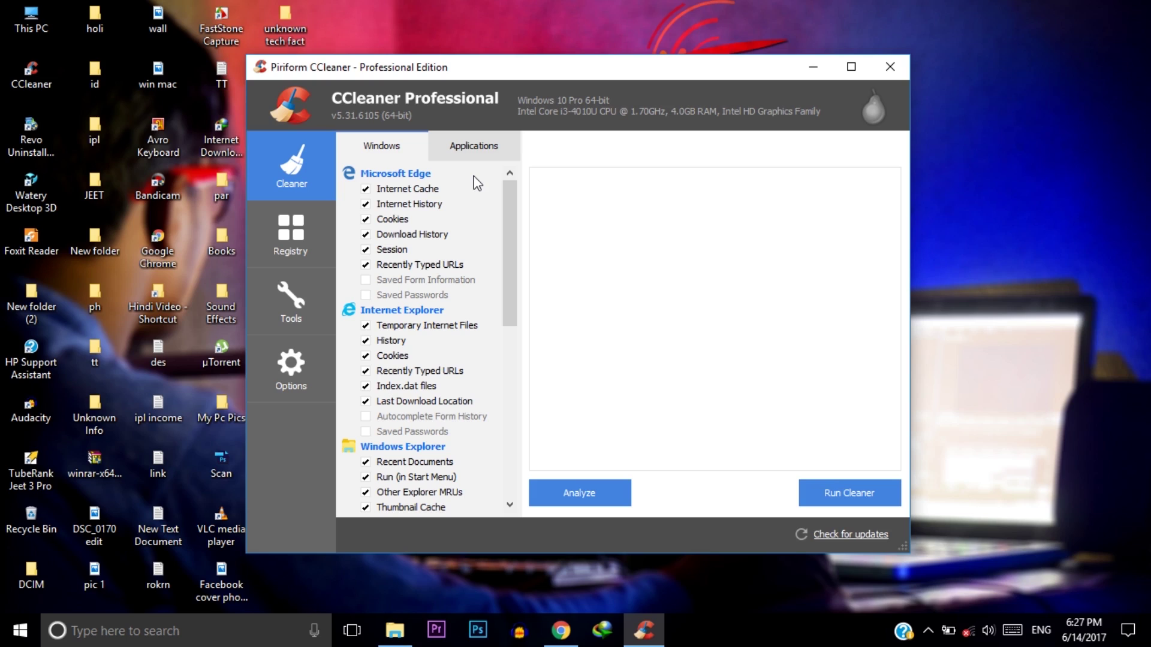
{"action": "key", "text": "super+Up"}
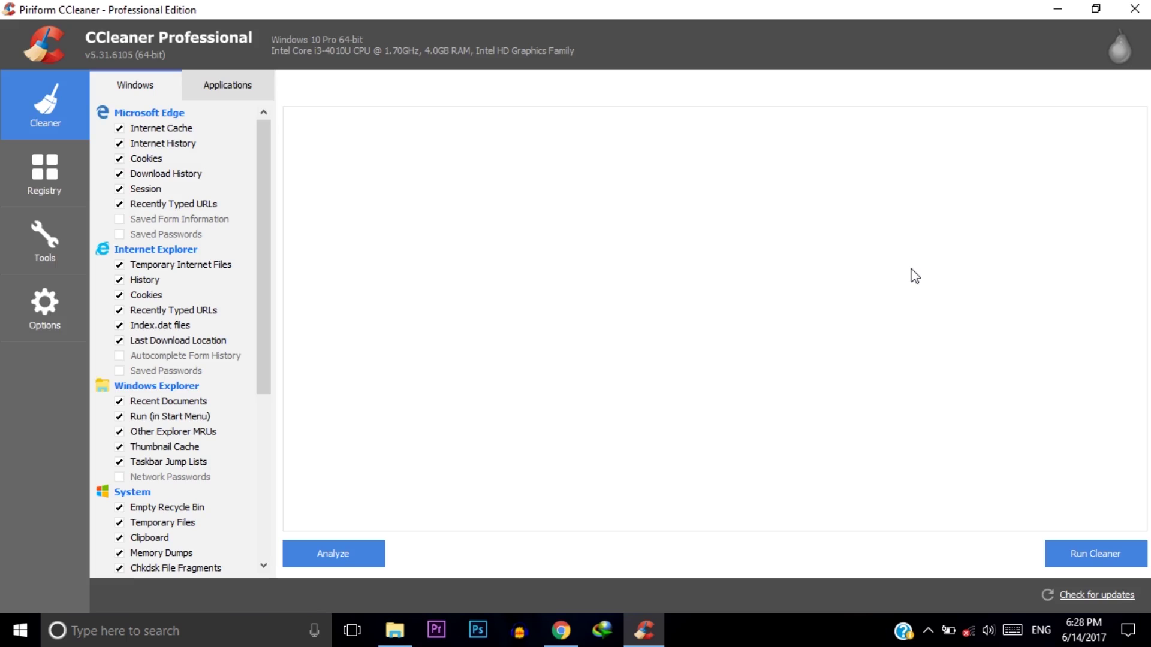
- Analyze and clean junk files, removing 1,941 MB and allowing Explorer to close
{"action": "left_click", "coordinate": [142, 84]}
{"action": "left_click", "coordinate": [346, 549]}
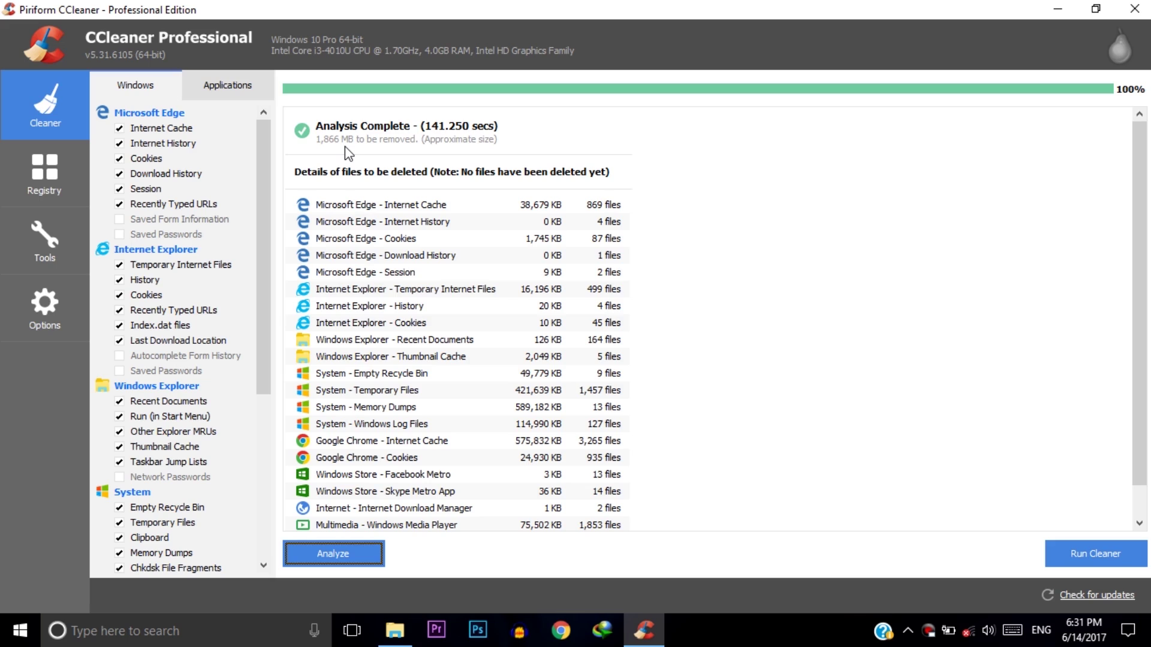
{"action": "left_click", "coordinate": [1090, 556]}
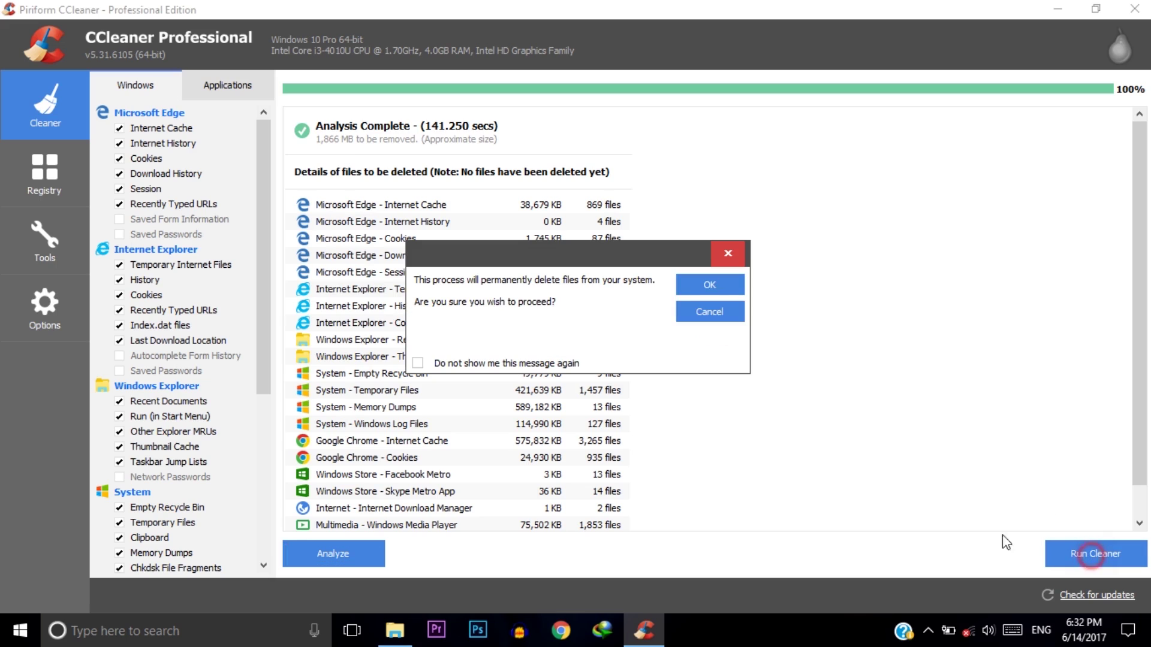
{"action": "left_click", "coordinate": [721, 286]}
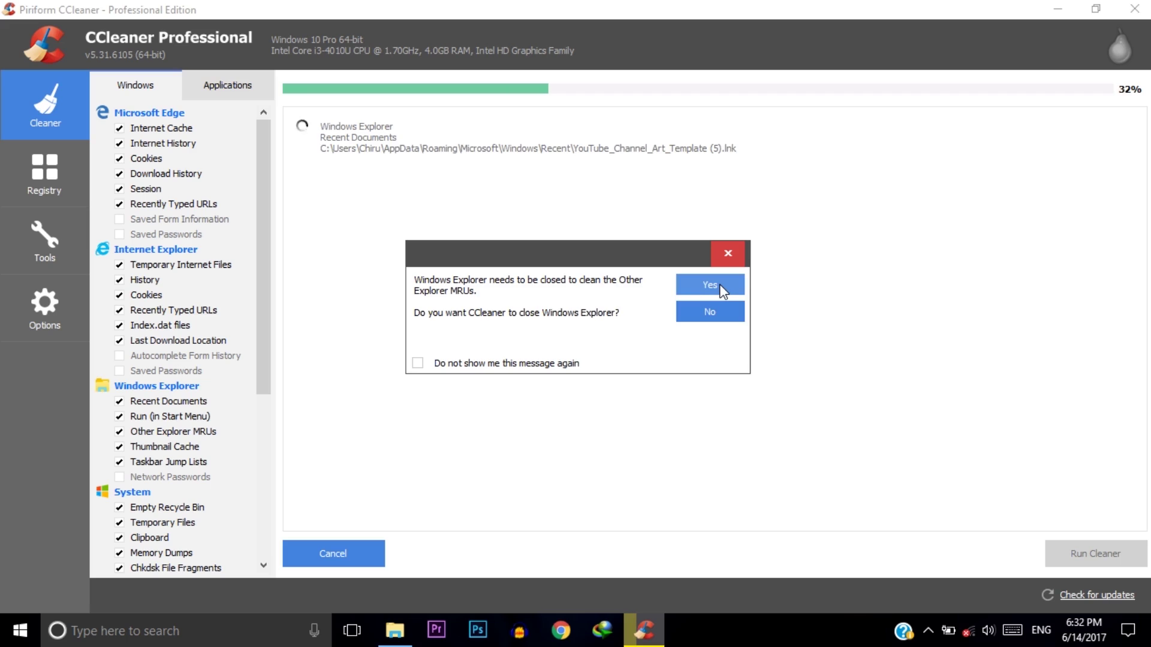
{"action": "left_click", "coordinate": [719, 284]}
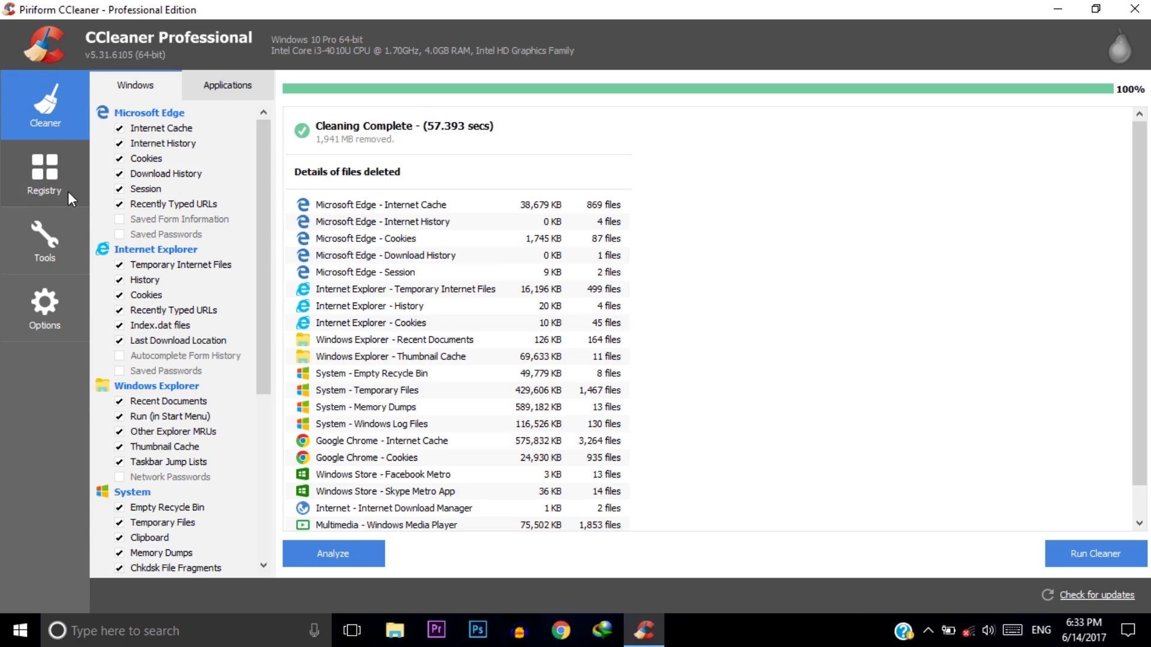
- Scan the registry and fix all 97 issues without saving a backup
{"action": "left_click", "coordinate": [48, 183]}
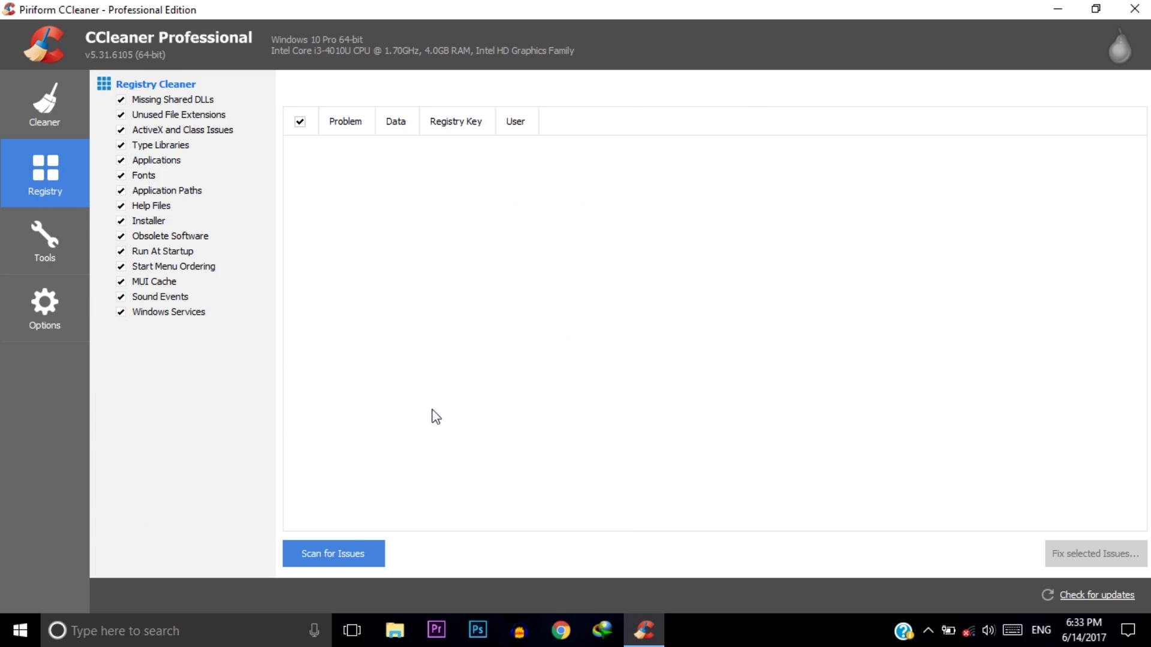
{"action": "left_click", "coordinate": [326, 557]}
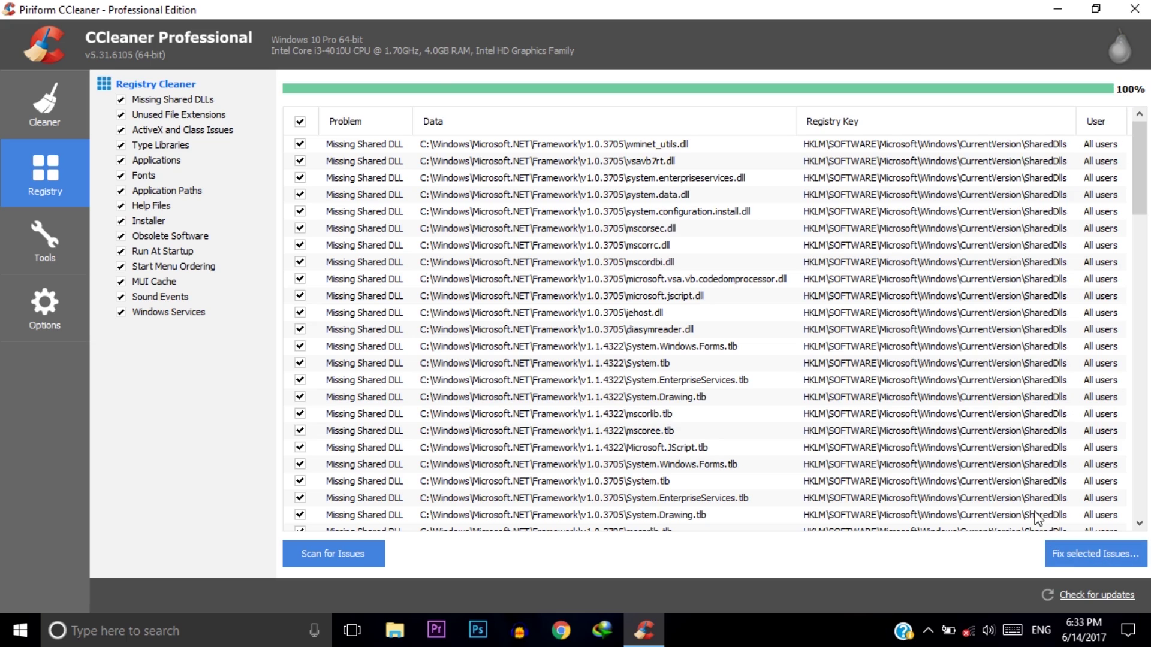
{"action": "left_click", "coordinate": [1098, 552]}
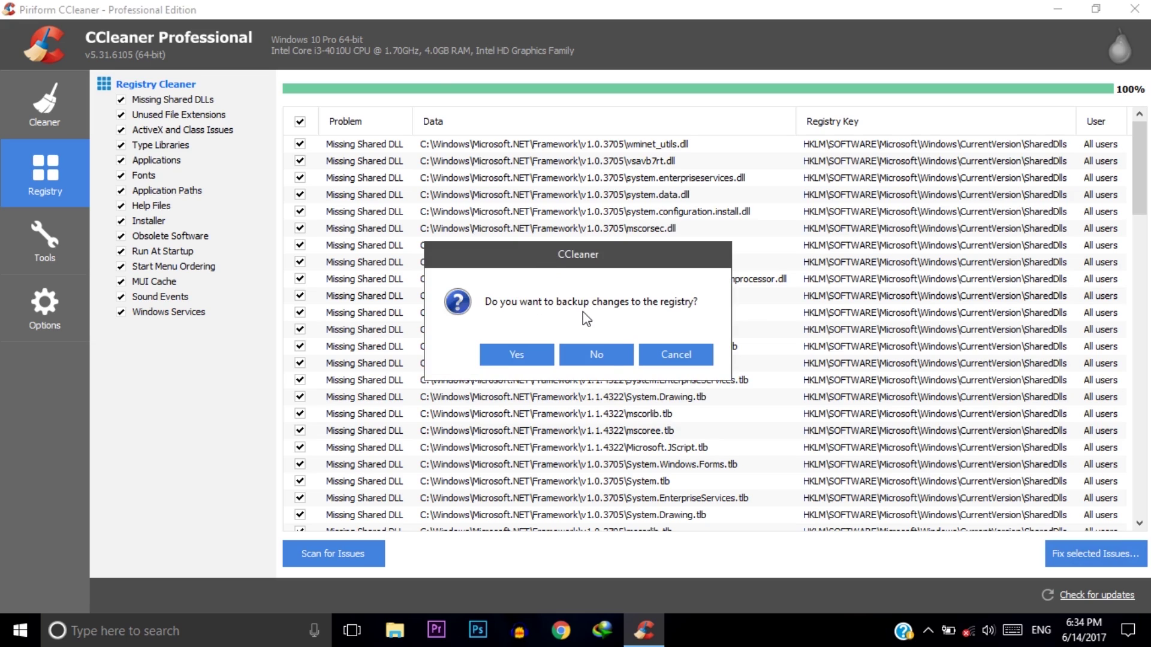
{"action": "left_click", "coordinate": [609, 361]}
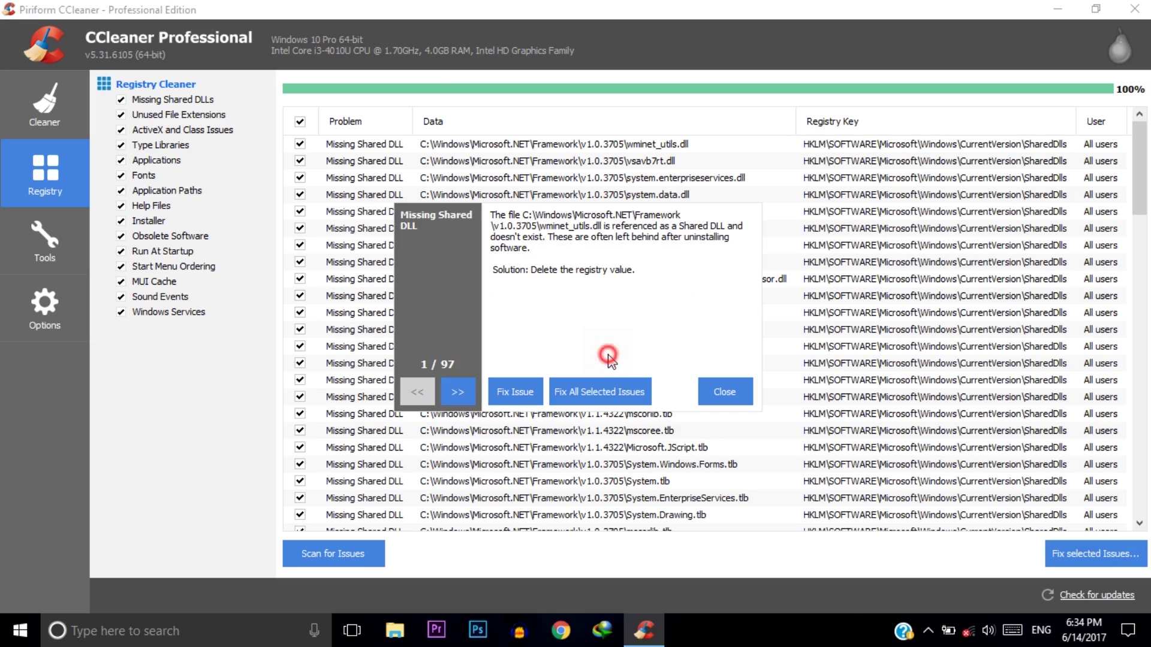
{"action": "left_click", "coordinate": [591, 396]}
{"action": "left_click", "coordinate": [723, 390]}
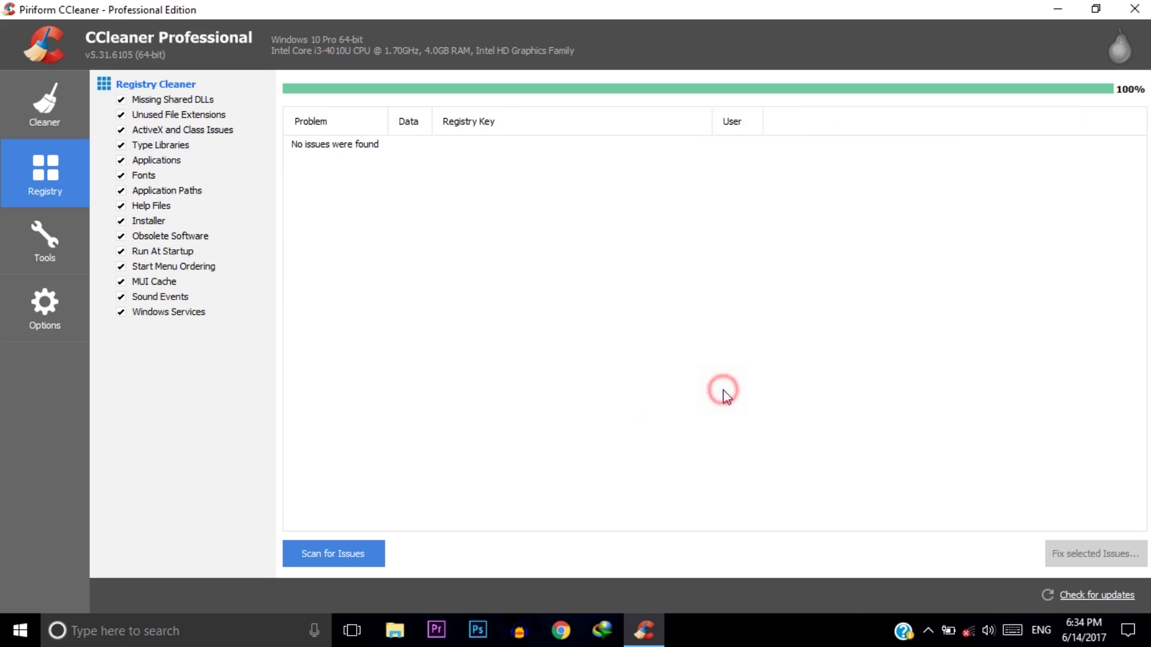
- Close CCleaner with Alt+F4 to return to the desktop
{"action": "key", "text": "alt+F4"}
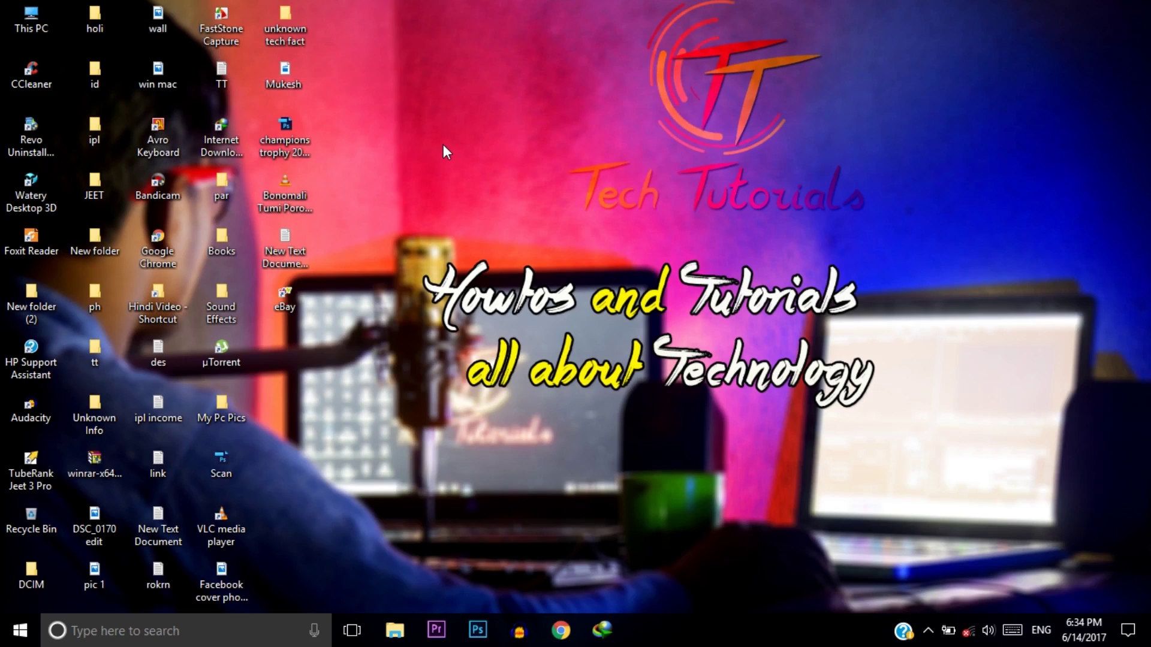